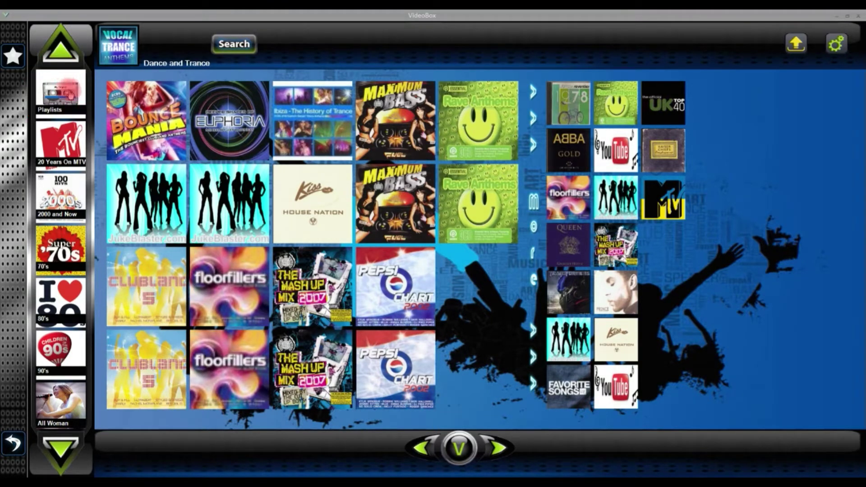
- Leave the Dance and Trance albums and switch to the Playlists category
left_click(70, 94)
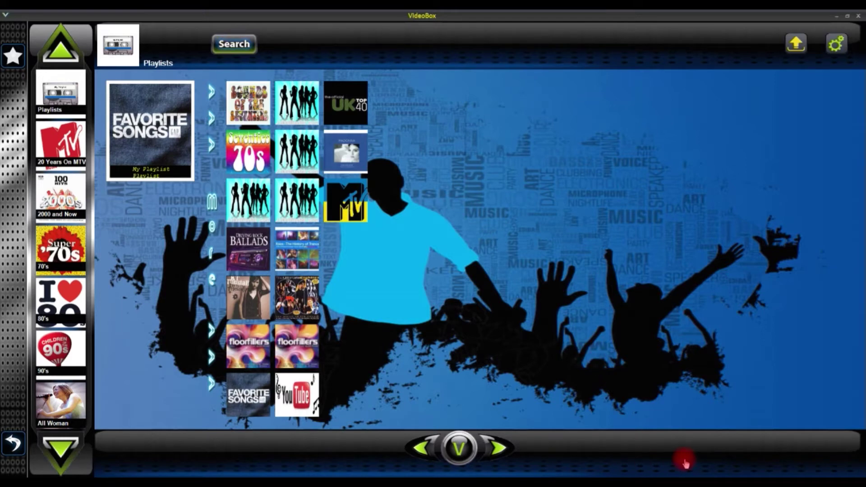
- Bring up the empty 'Choose a song to play' queue panel at the bottom
mouse_move(684, 462)
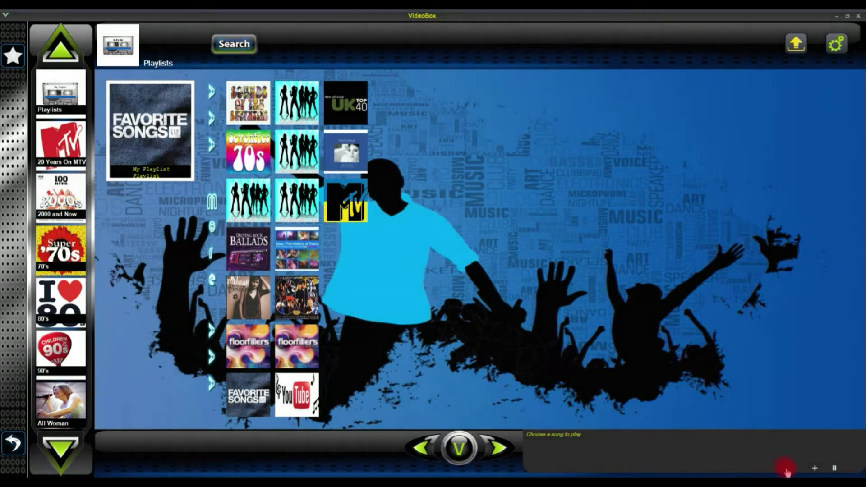
- Choose My Playlist as the target playlist for newly added tracks
left_click(815, 469)
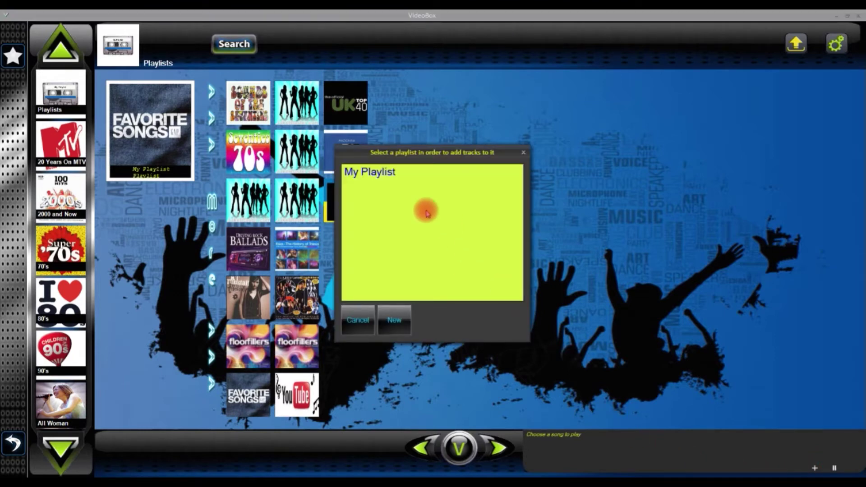
left_click(382, 176)
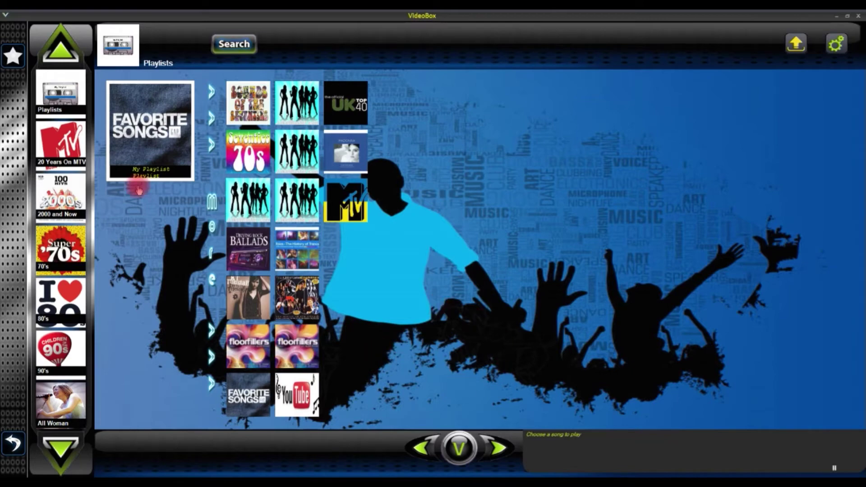
scroll(63, 352, "down", 3)
- Open the Clubland Vol.5 album under Dance and Trance and add the Heartbeatz remix
left_click(60, 399)
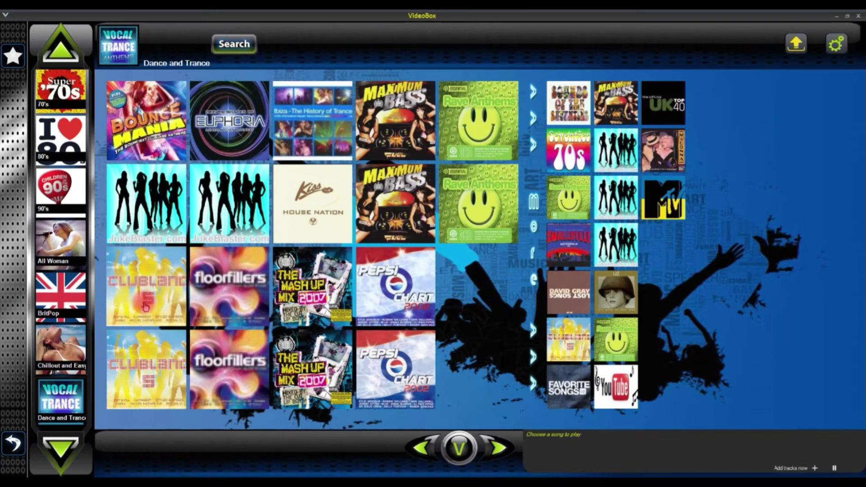
left_click(145, 285)
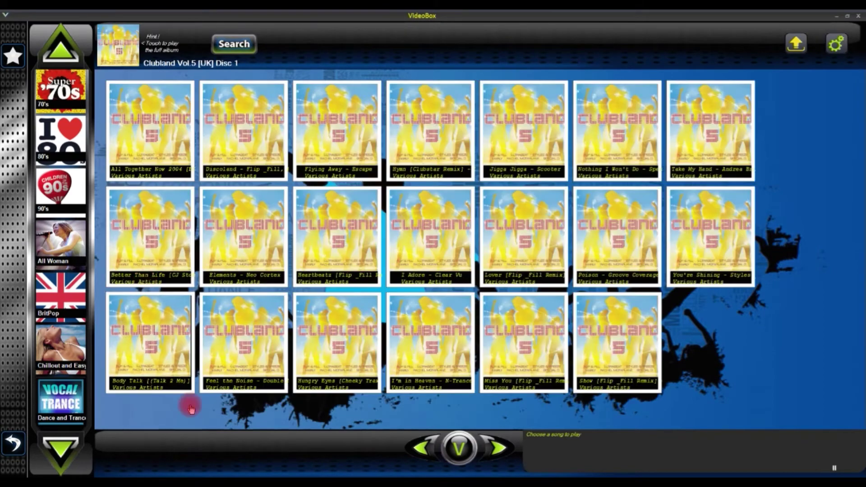
left_click(353, 245)
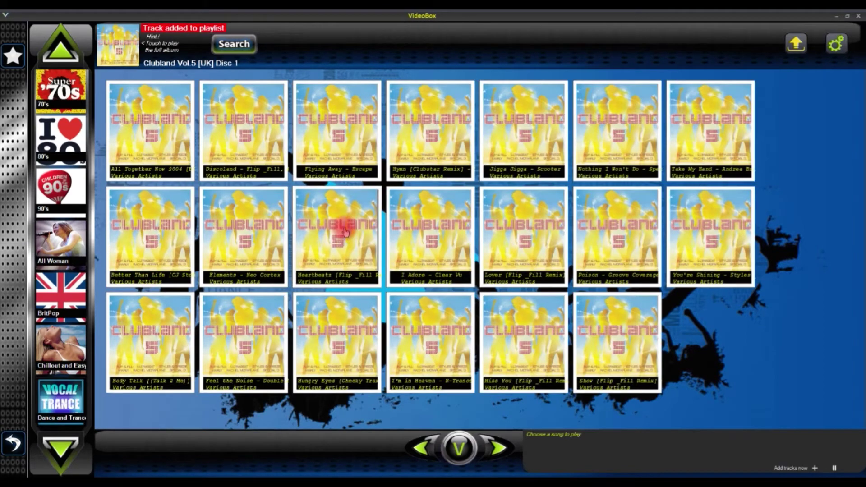
left_click(188, 49)
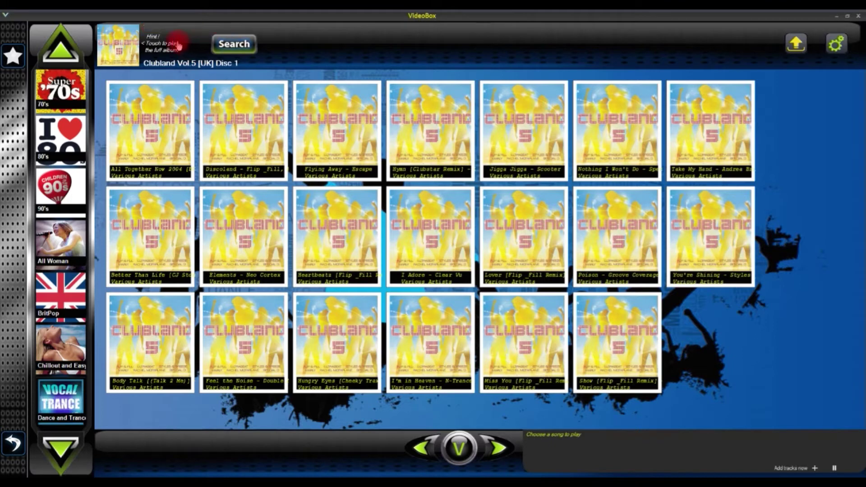
left_click(251, 167)
- Add the Hymn [Clubstar Remix] track, then return to the Playlists category
left_click(423, 154)
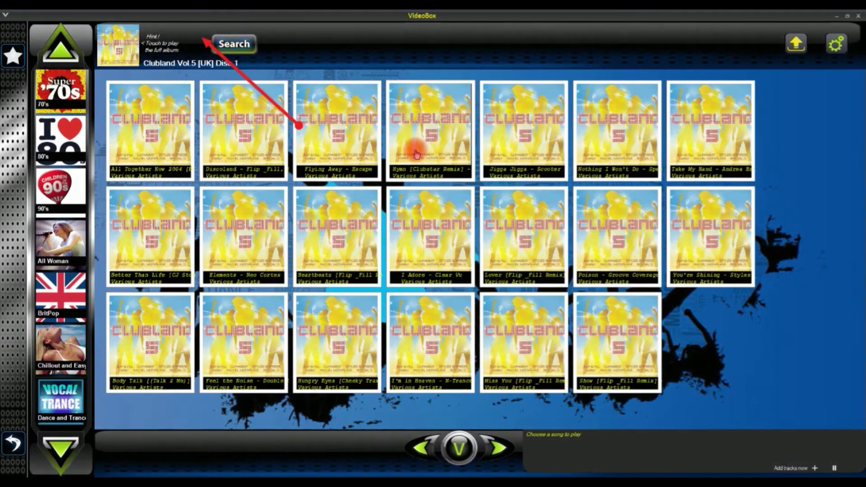
left_click(108, 37)
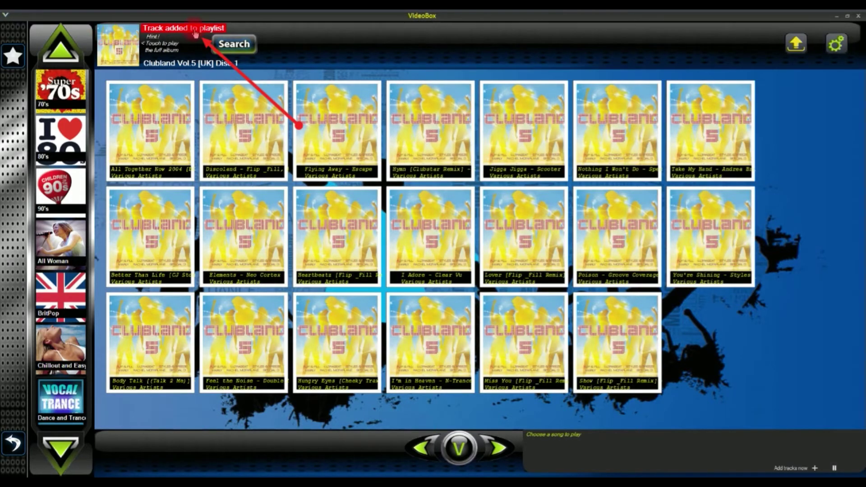
left_click(707, 457)
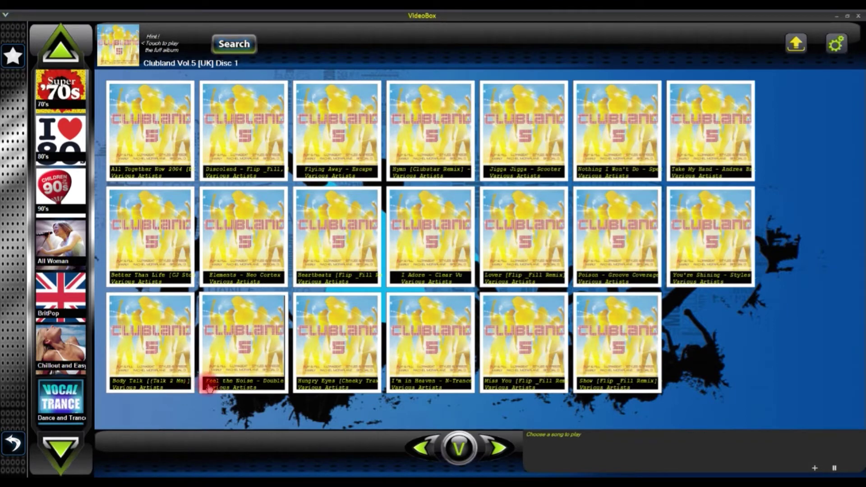
left_click(54, 49)
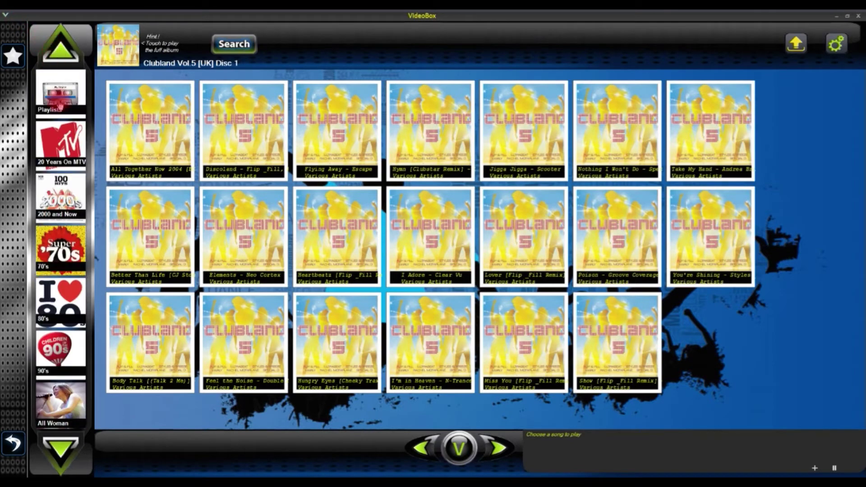
left_click(59, 104)
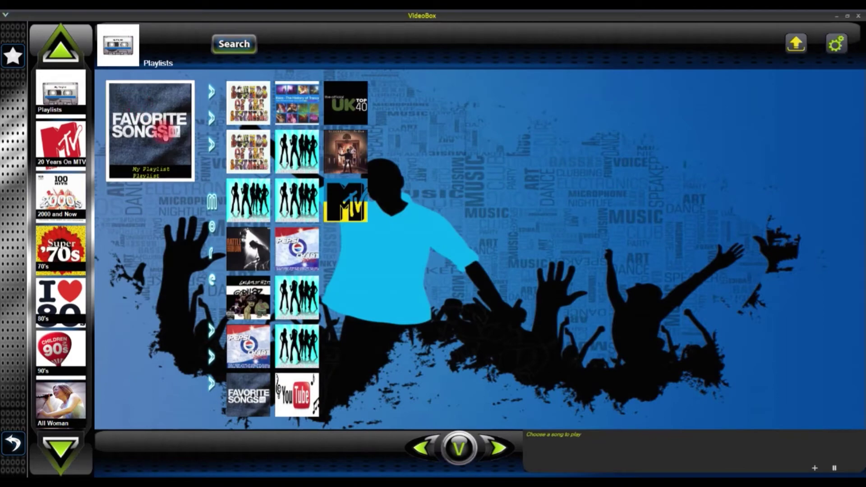
- Play My Playlist, close the visualiser, and skip both Heartbeatz and Hymn [Clubstar Remix]
left_click(164, 135)
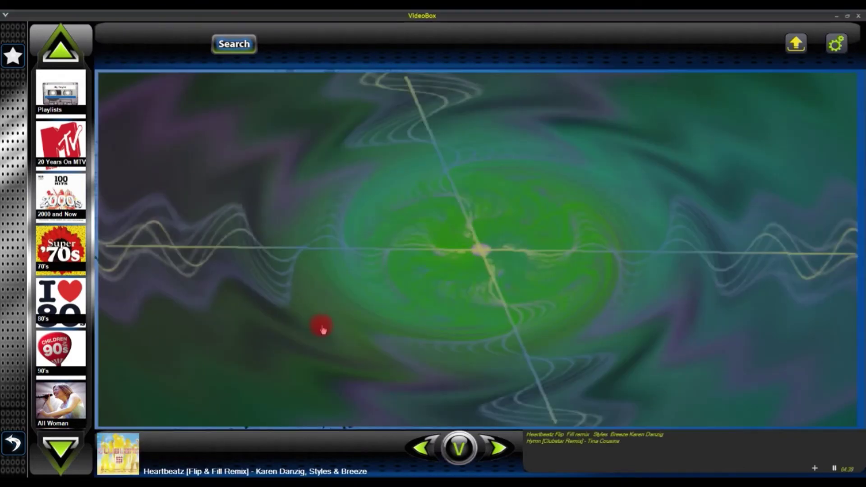
left_click(323, 329)
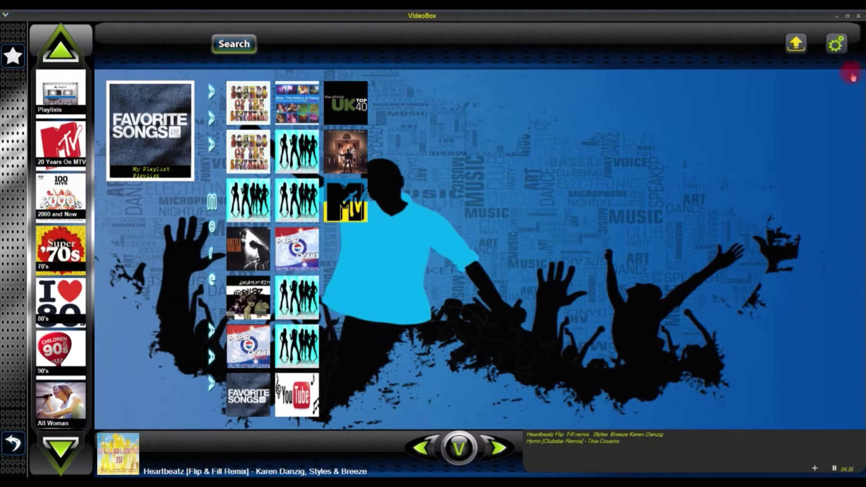
left_click(795, 44)
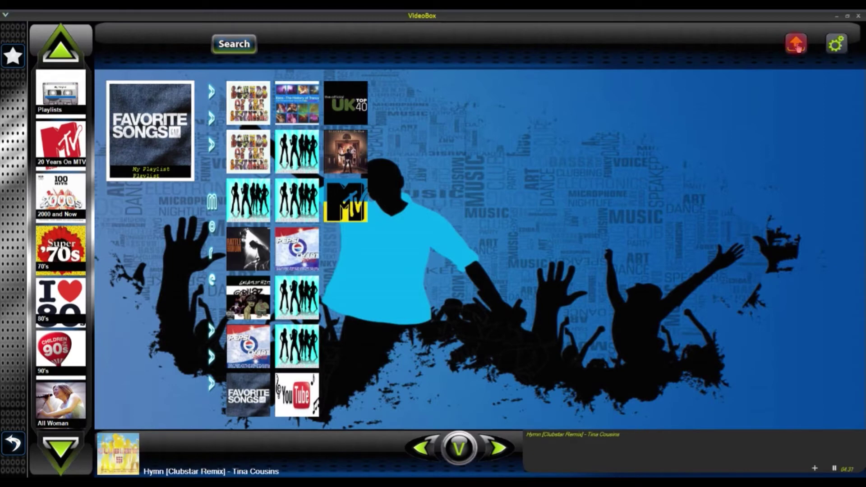
left_click(795, 44)
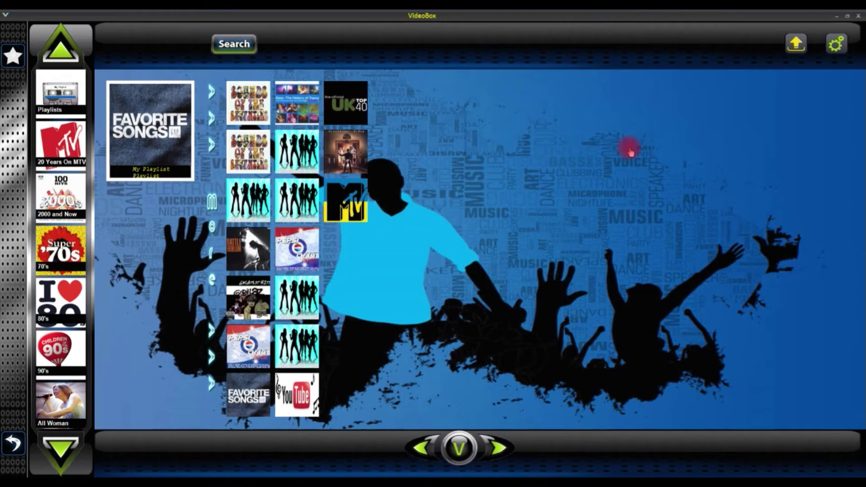
mouse_move(717, 460)
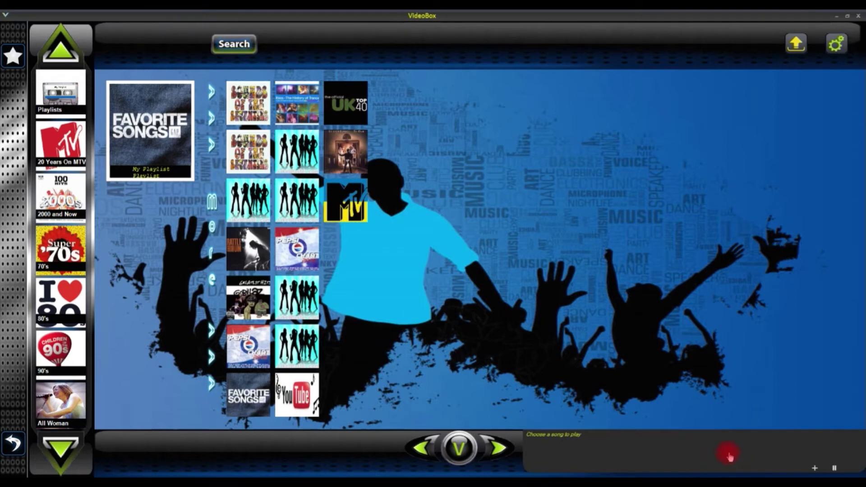
- Create a new playlist named 'Chill' and close the playlist chooser
left_click(816, 469)
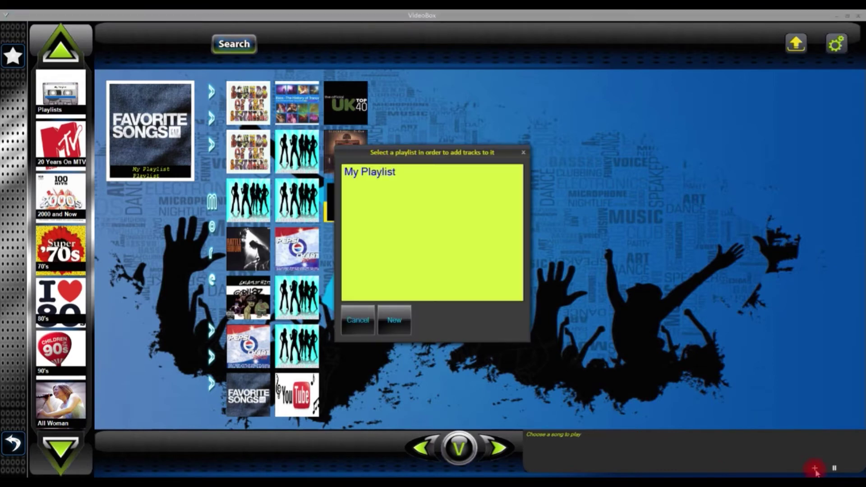
left_click(403, 328)
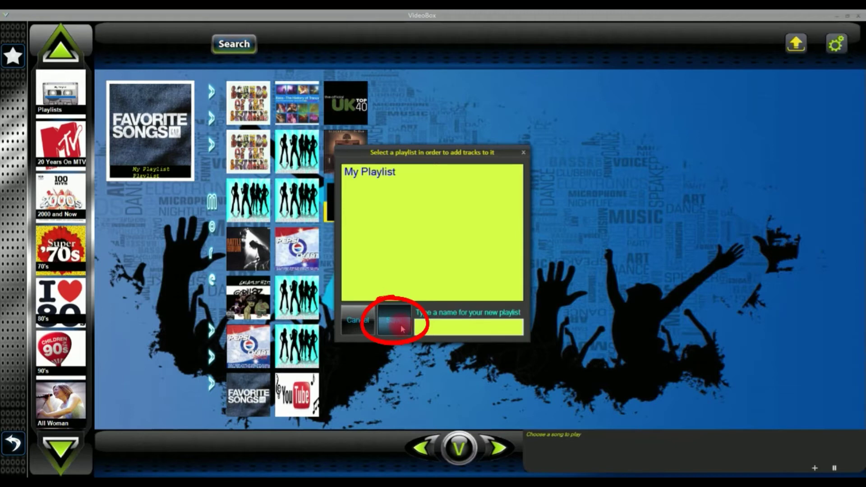
type("Chill")
left_click(400, 325)
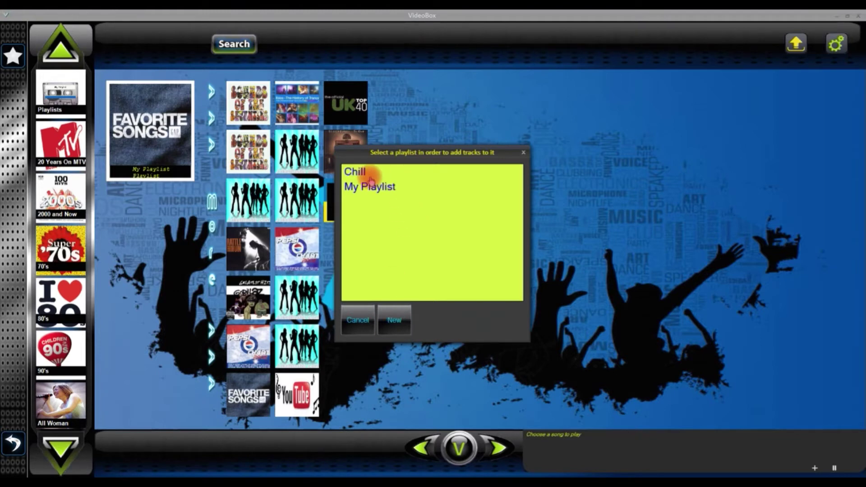
left_click(351, 312)
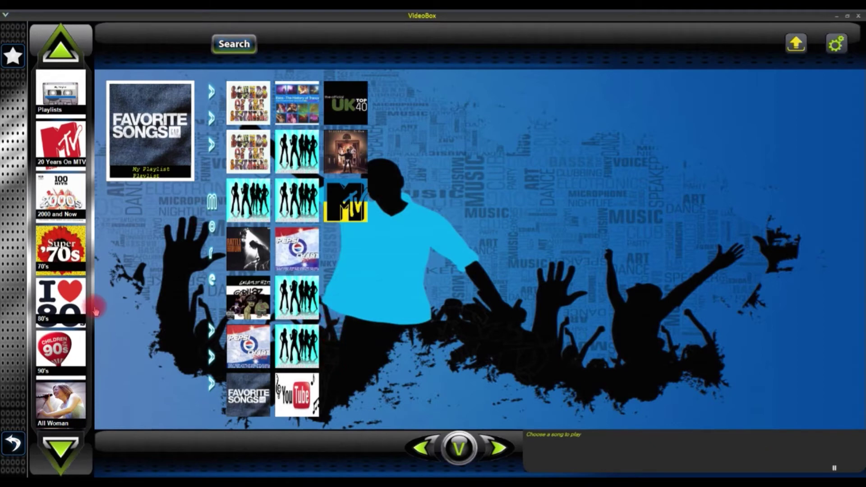
- Open Dido's Life for Rent album in Chillout and Easy Listening and add Stoned
scroll(79, 342, "down", 3)
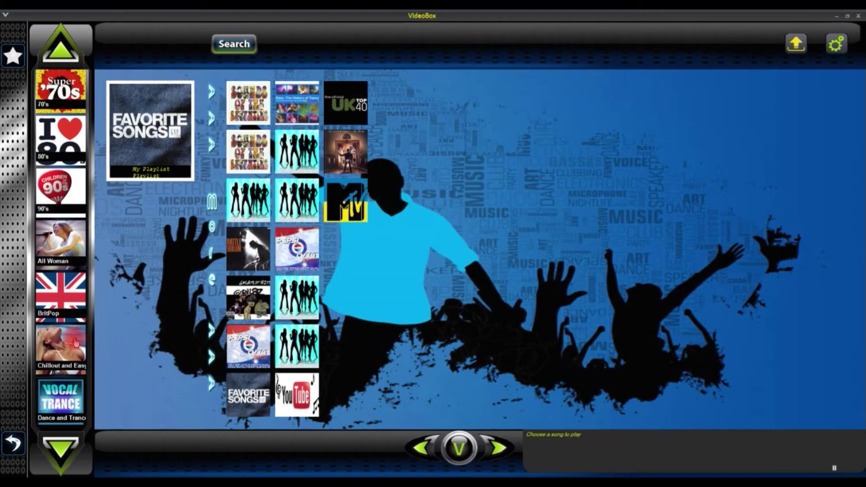
scroll(70, 341, "down", 2)
scroll(70, 346, "down", 1)
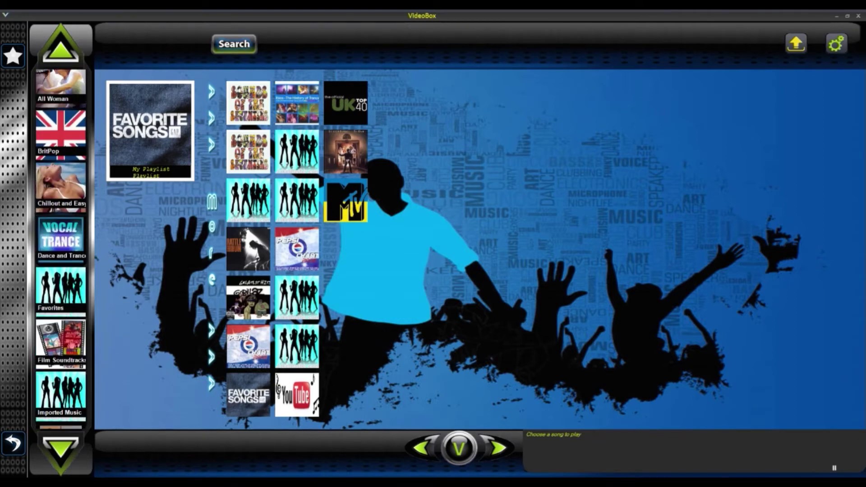
left_click(70, 203)
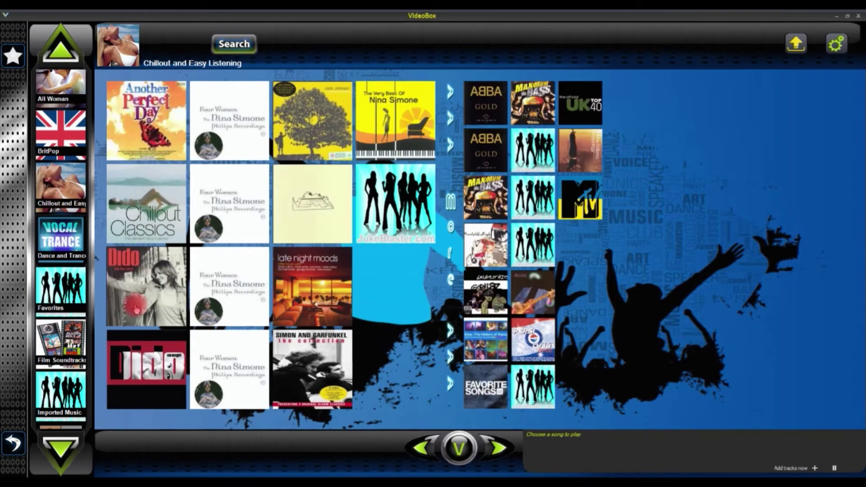
left_click(144, 291)
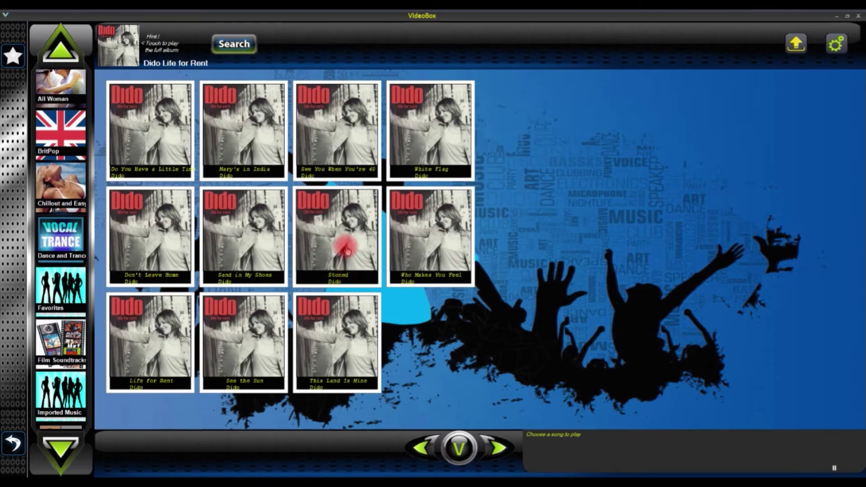
left_click(346, 251)
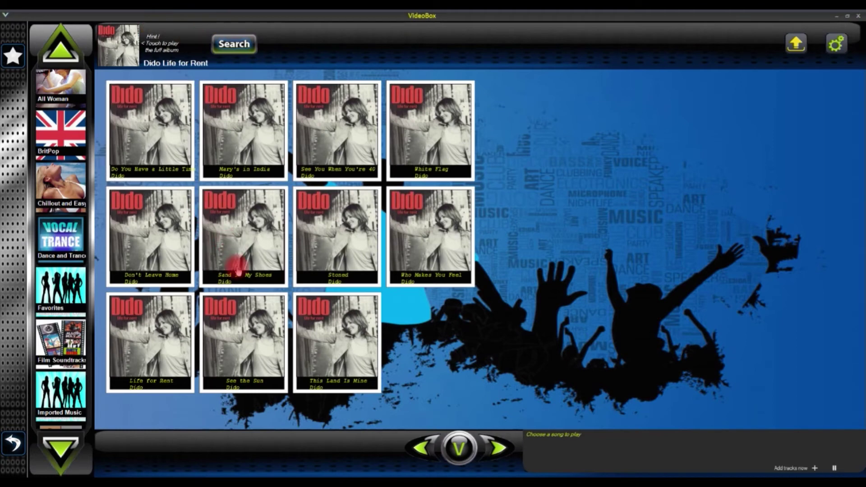
- Add Mary's in India, Do You Have a Little Time, then the whole Life for Rent album
left_click(224, 147)
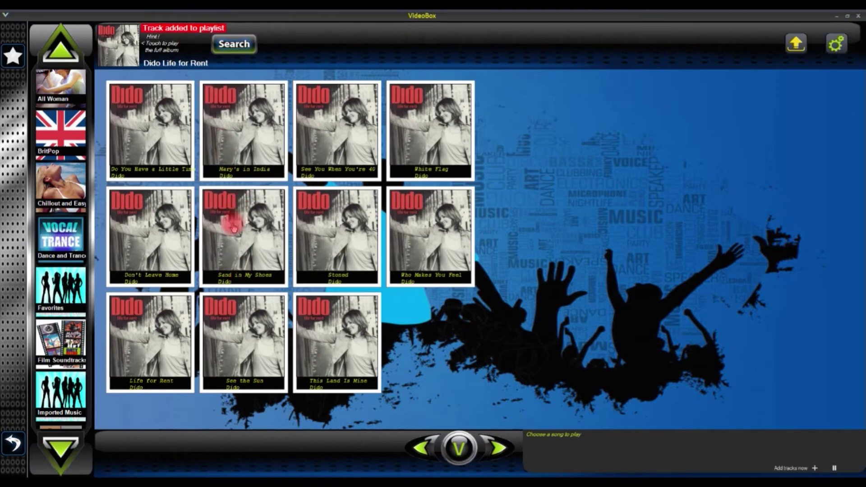
left_click(165, 149)
left_click(122, 49)
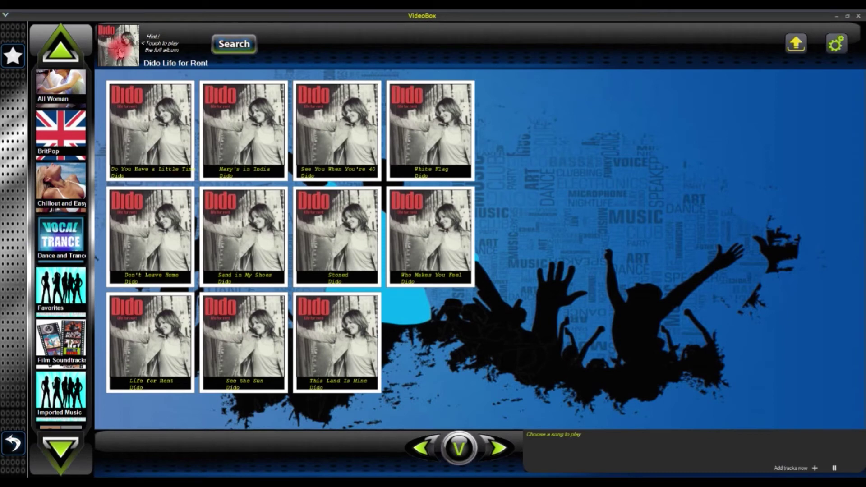
left_click(121, 52)
left_click(182, 208)
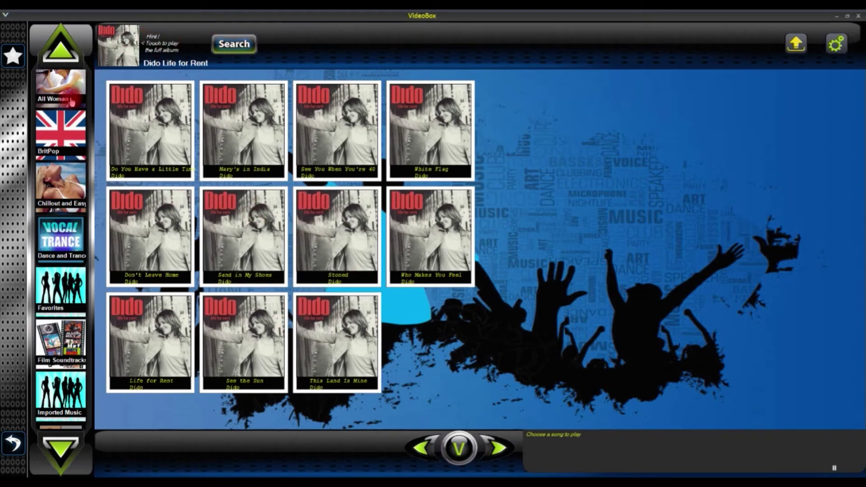
scroll(72, 95, "up", 6)
- Return to the Playlists collection and select the Chill playlist
left_click(55, 115)
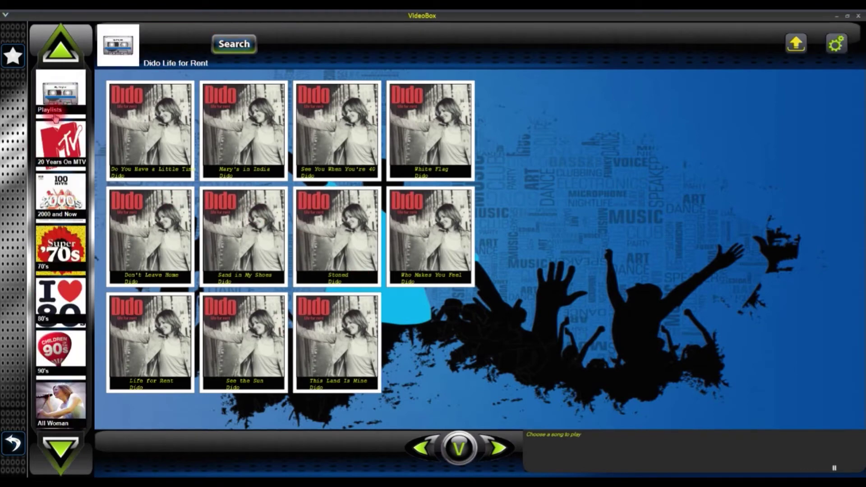
left_click(171, 158)
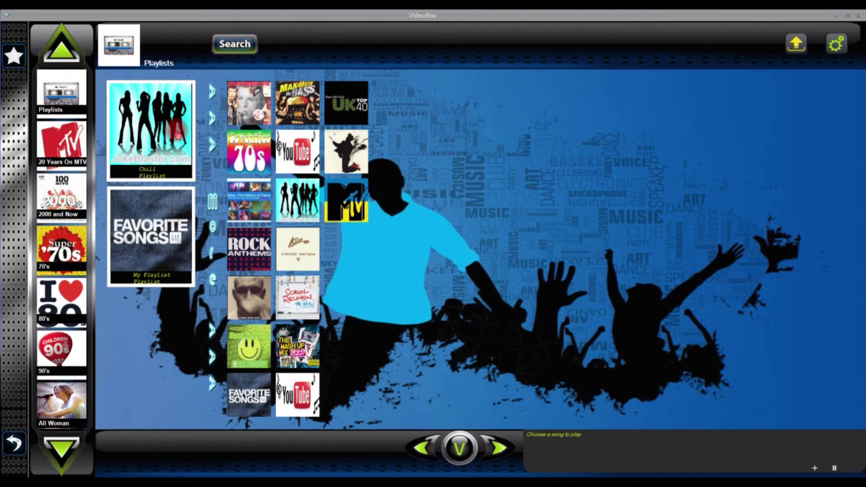
key("Tab")
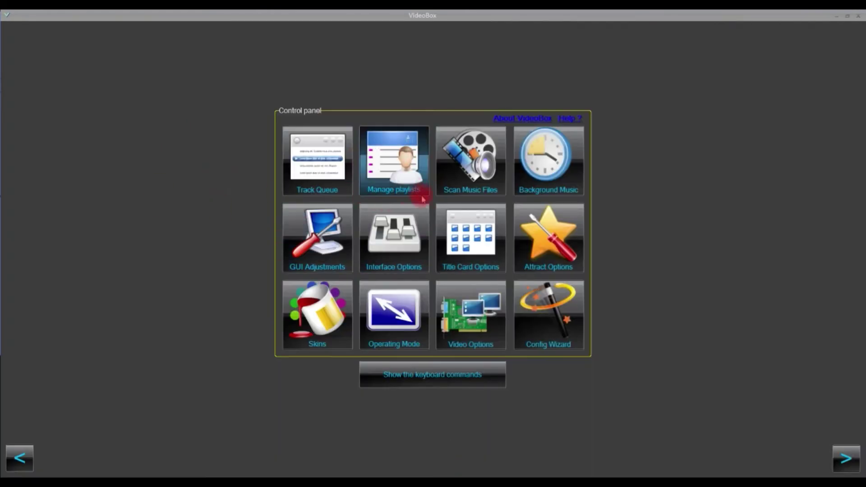
- Open Manage playlists and load the Chill playlist's 14 tracks
left_click(393, 194)
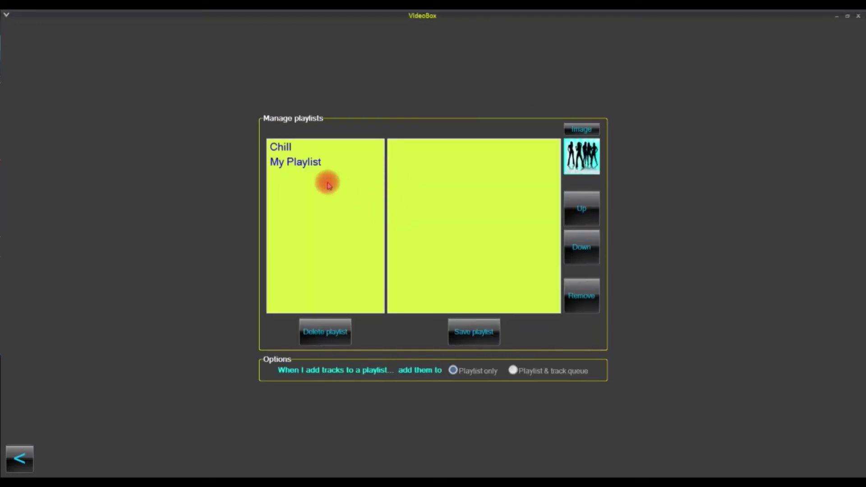
left_click(288, 146)
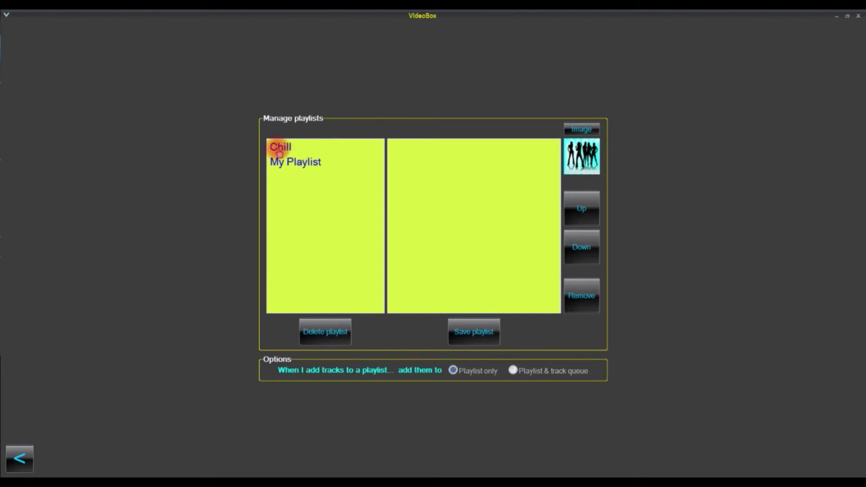
left_click(279, 148)
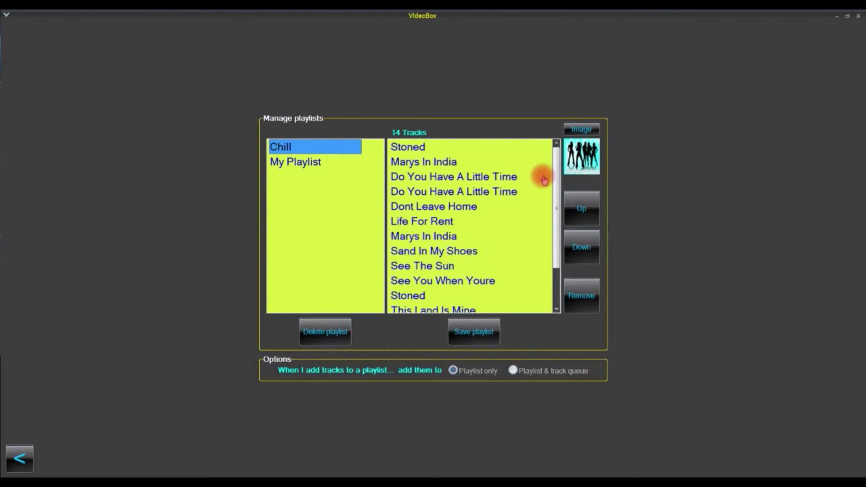
- Move the 7th-row Marys In India to the top of Chill, above Stoned, and save the playlist
left_click(445, 240)
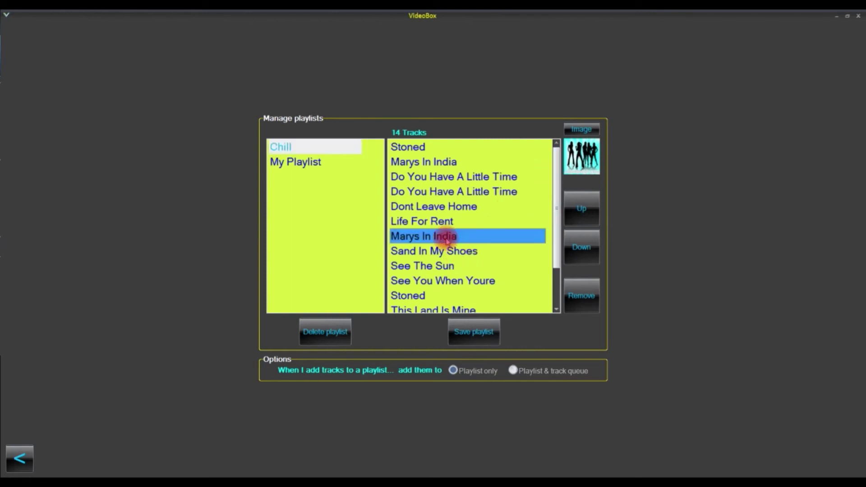
left_click(583, 216)
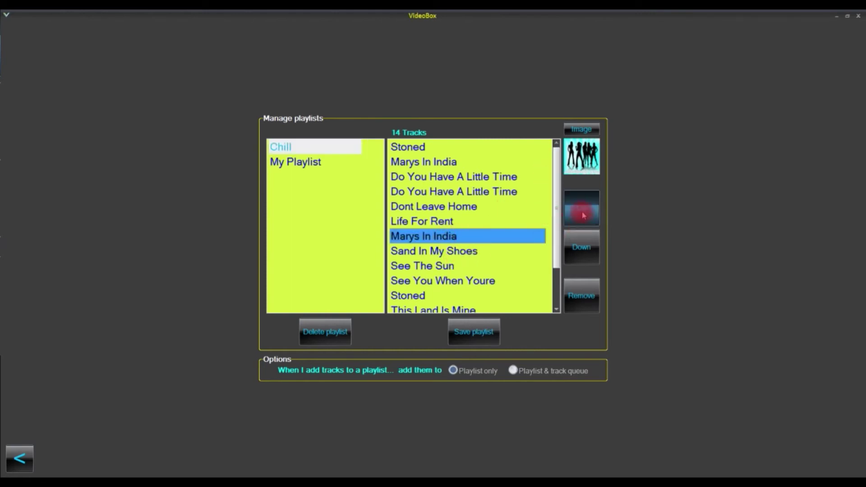
left_click(580, 253)
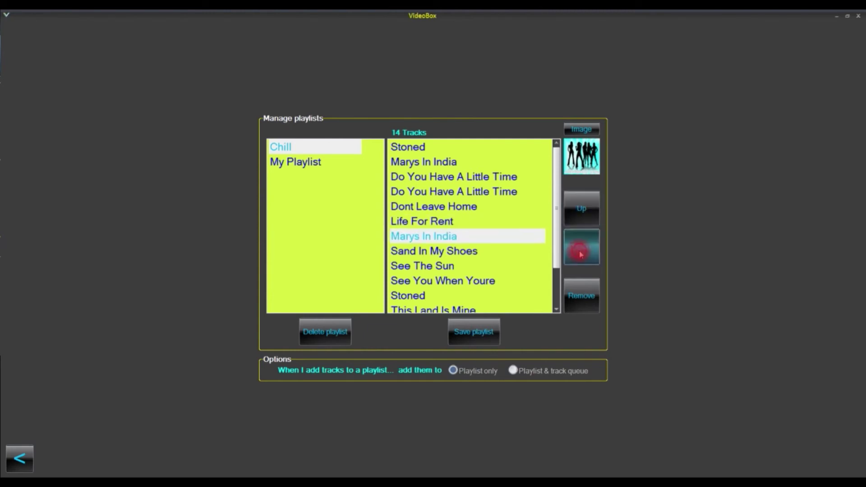
left_click(581, 254)
left_click(581, 254)
left_click(577, 218)
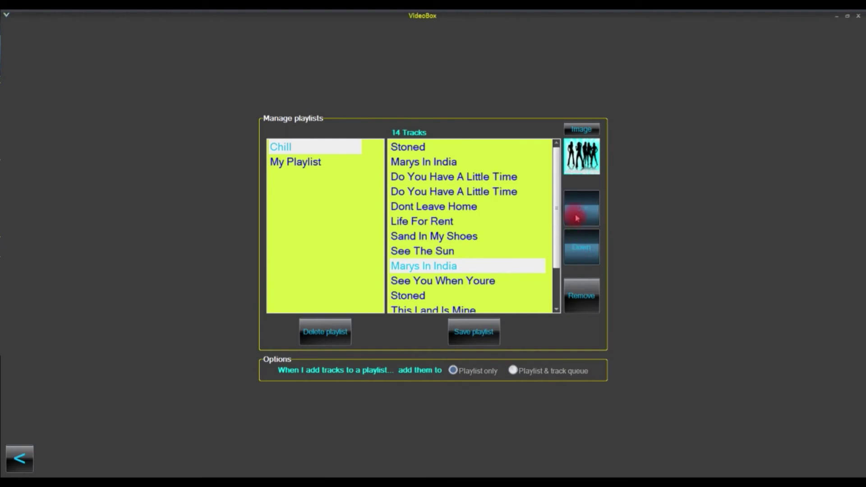
left_click(578, 217)
left_click(577, 216)
left_click(577, 215)
left_click(577, 215)
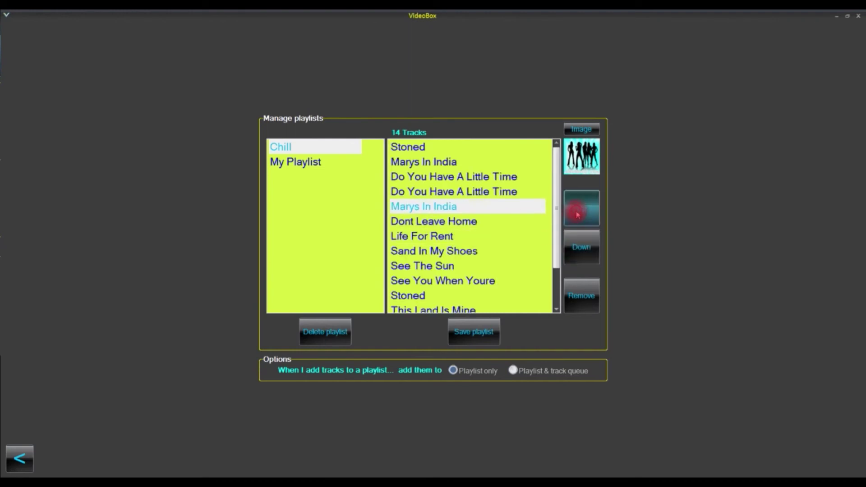
left_click(577, 214)
left_click(577, 214)
left_click(576, 213)
left_click(576, 212)
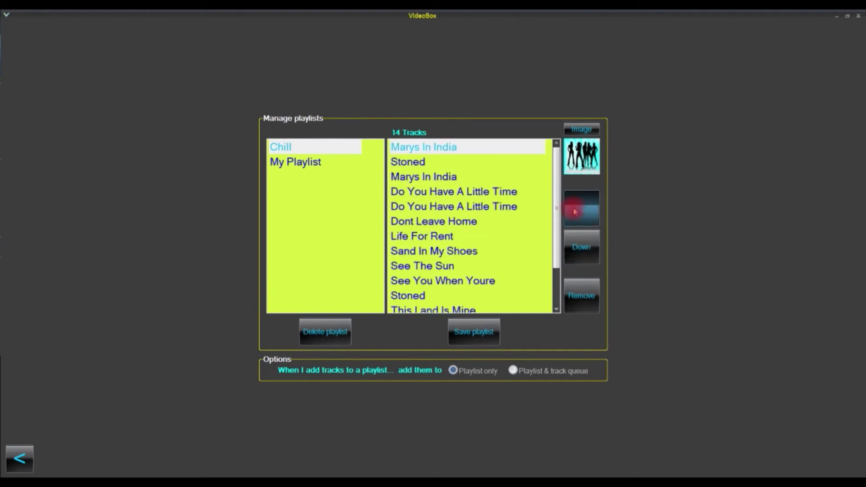
left_click(575, 212)
left_click(475, 338)
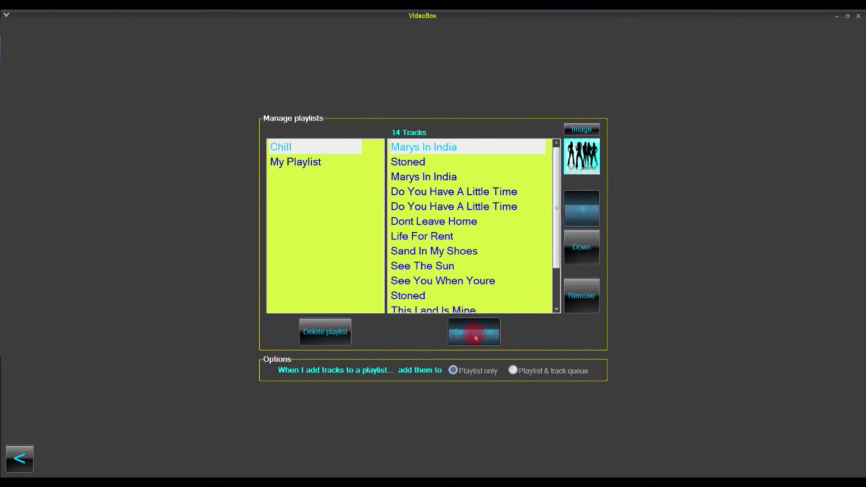
left_click(449, 195)
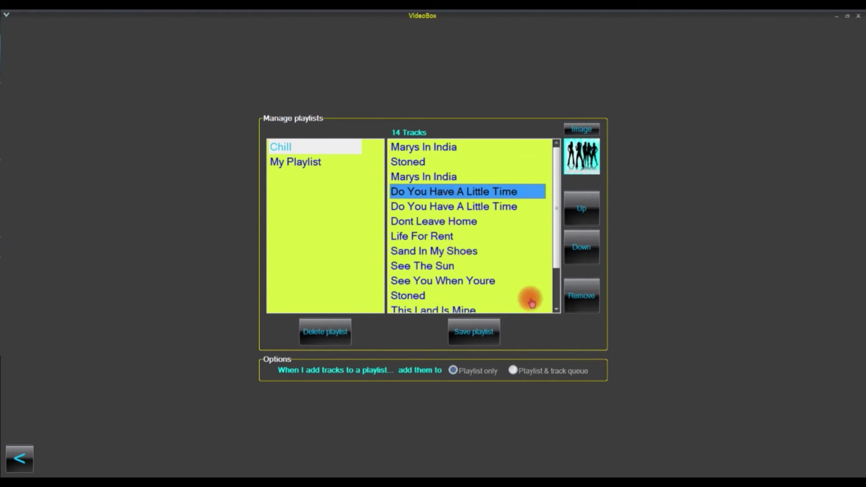
- Remove the duplicate 'Do You Have A Little Time' so Chill has 13 tracks, and start choosing a cover jpg
left_click(581, 295)
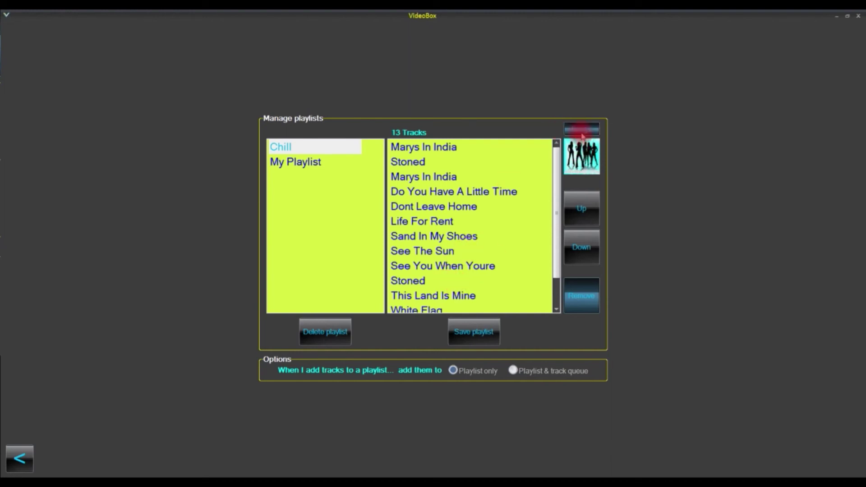
left_click(582, 130)
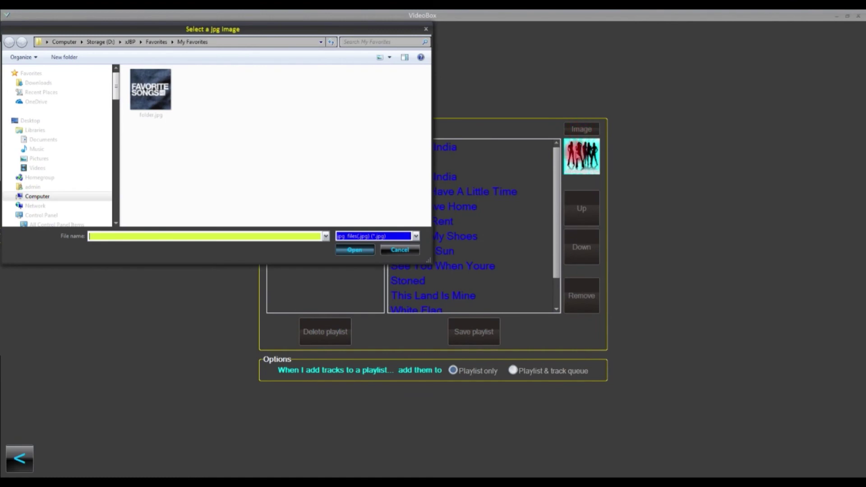
- Set folder.jpg (Favorite Songs) as the Chill playlist cover and save the playlist
left_click(159, 96)
left_click(355, 249)
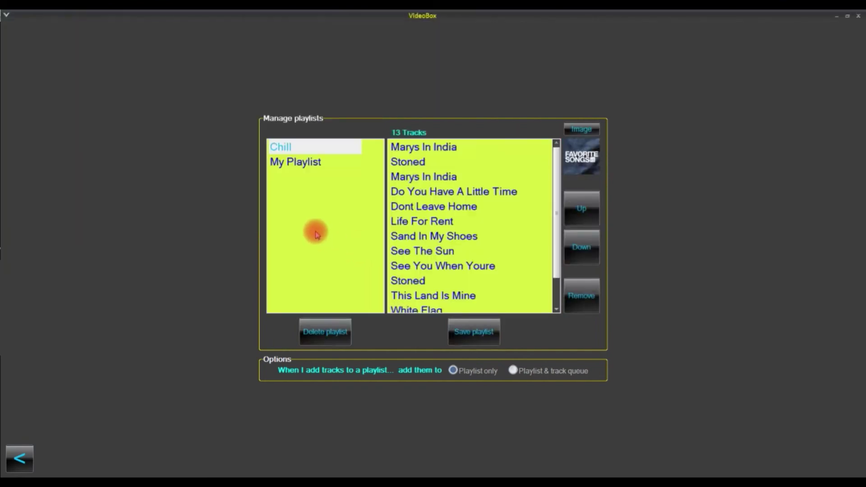
left_click(481, 342)
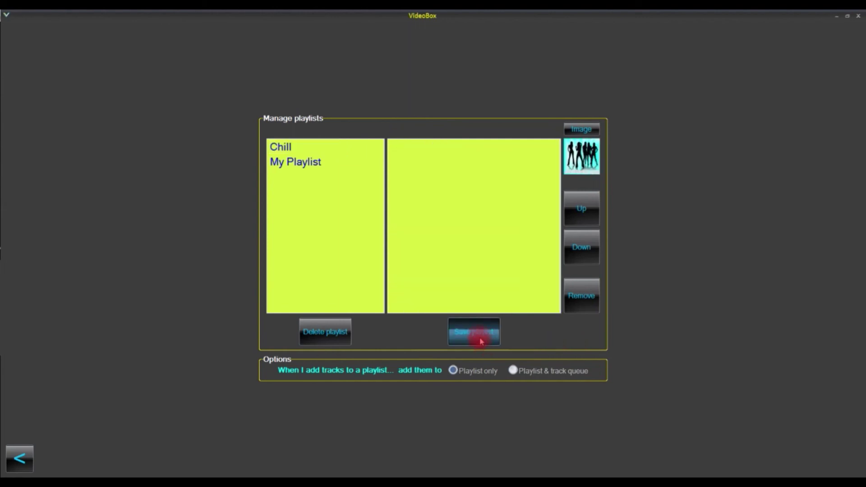
- Reopen Chill to verify its new cover, then return to the main Playlists screen
left_click(286, 147)
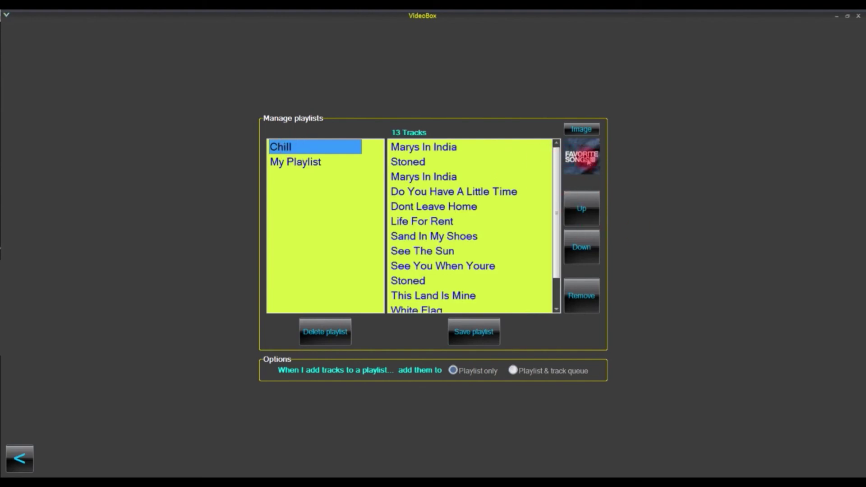
left_click(35, 460)
left_click(20, 459)
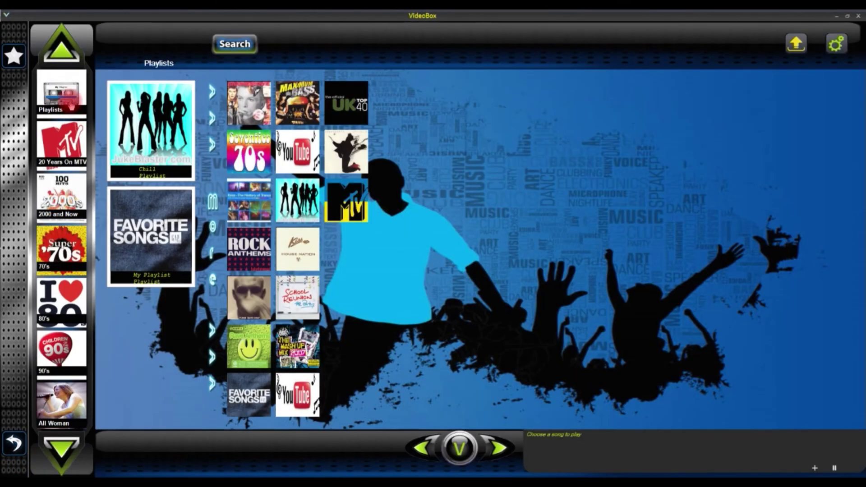
- Refresh the Playlists page to show Chill's Favorite Songs cover and make Chill the add-tracks target
left_click(71, 105)
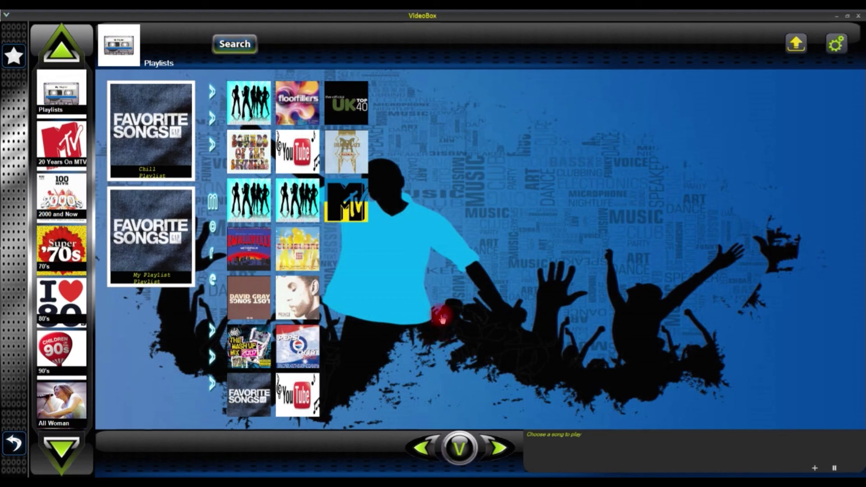
left_click(815, 470)
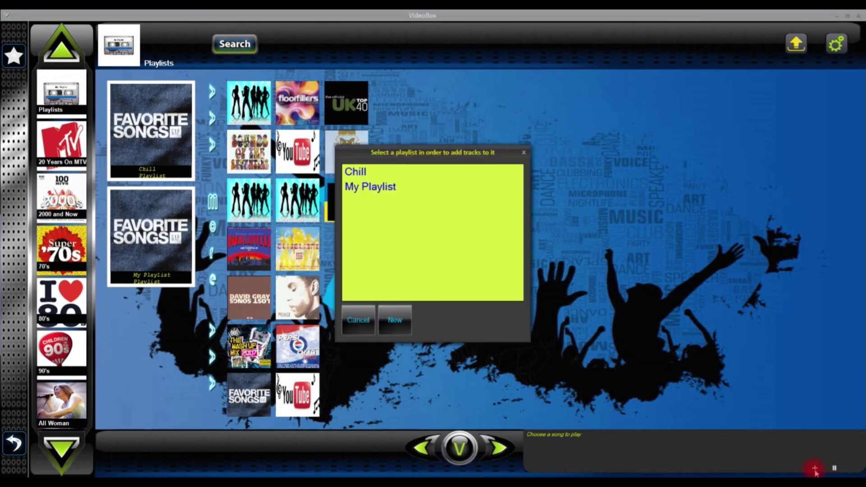
left_click(355, 172)
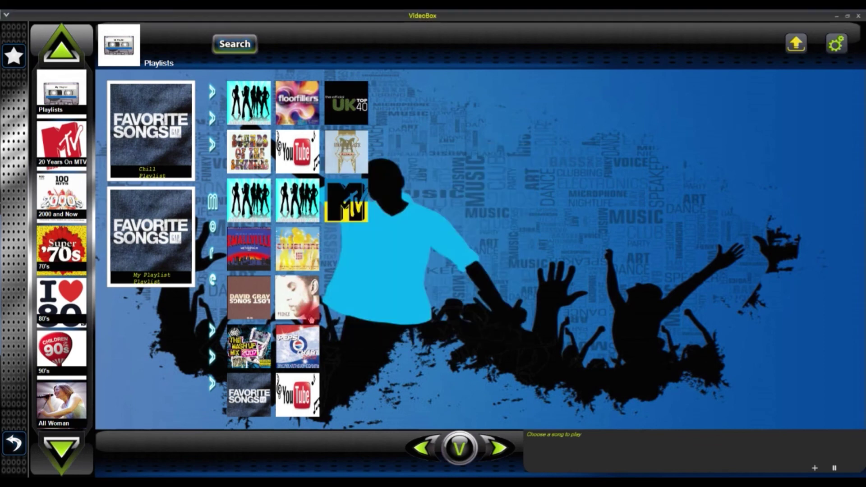